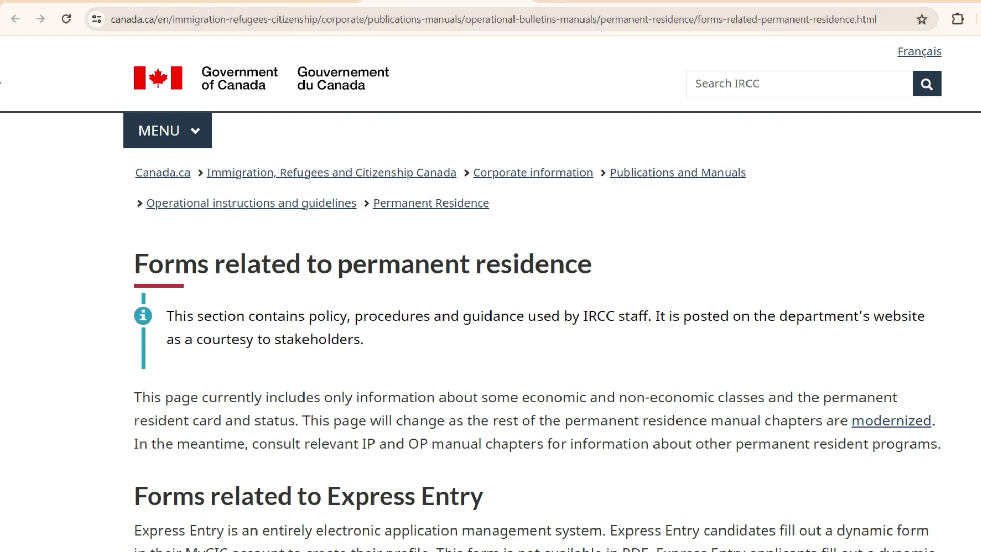
- Scroll to the Express Entry forms table and bring up the context menu of the IMM 5406E (PDF) link
scroll(142, 266, down, 8)
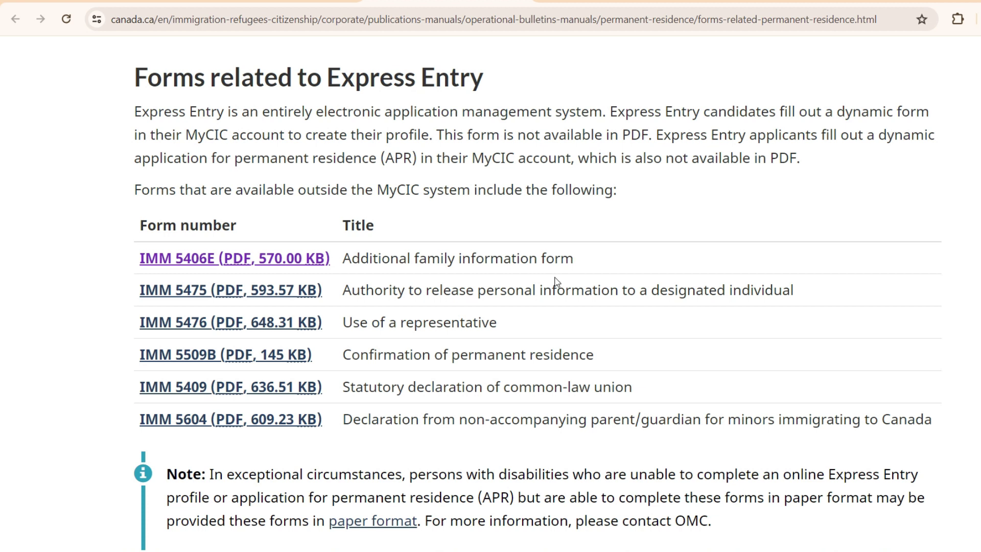
right_click(296, 259)
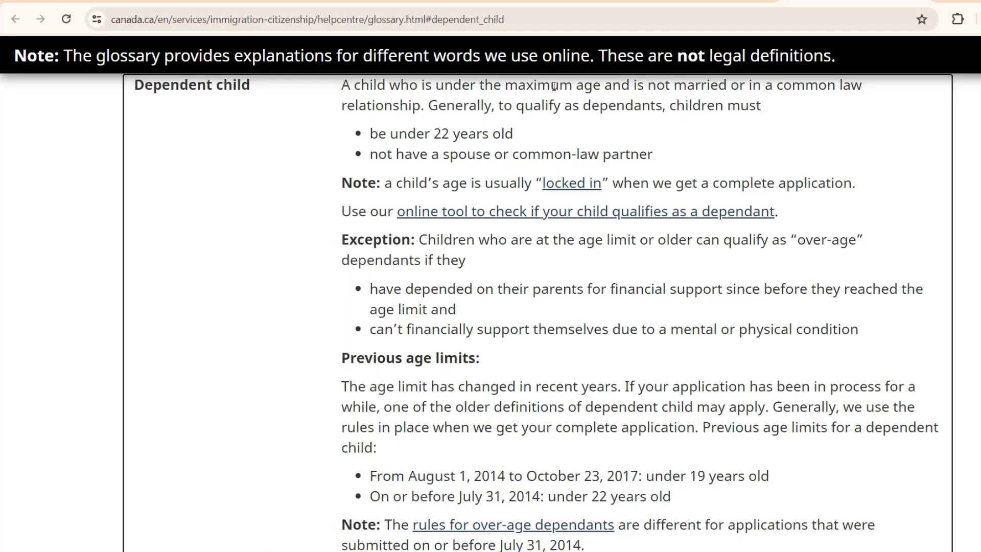
- Highlight 'is … children must' in the Dependent child definition, then clear the selection
double_click(636, 85)
drag(665, 85, 848, 104)
click(654, 85)
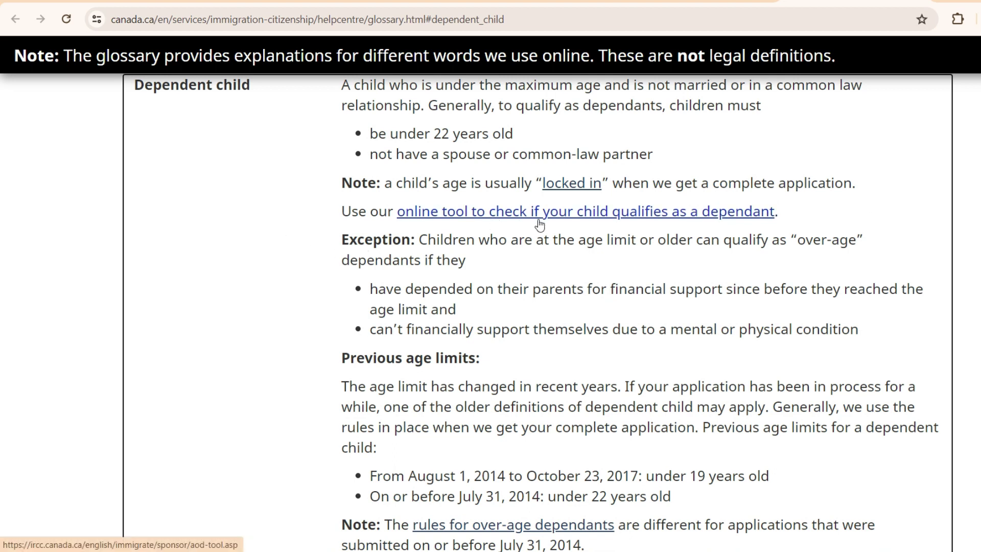
- In the dependant tool, answer: live permanently, Skilled workers (Federal), on/after October 24, 2017, 21 and under, No
click(600, 215)
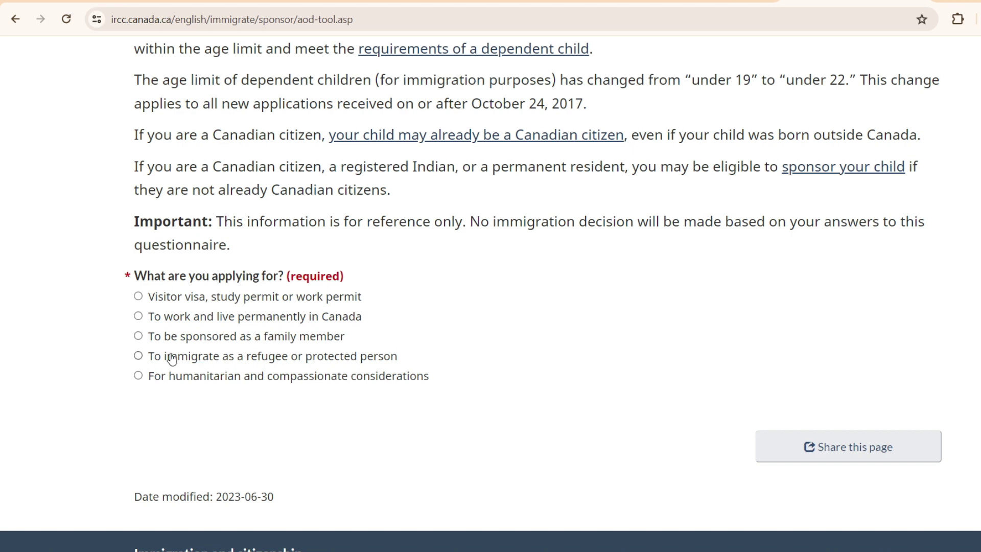
click(172, 317)
scroll(173, 325, down, 3)
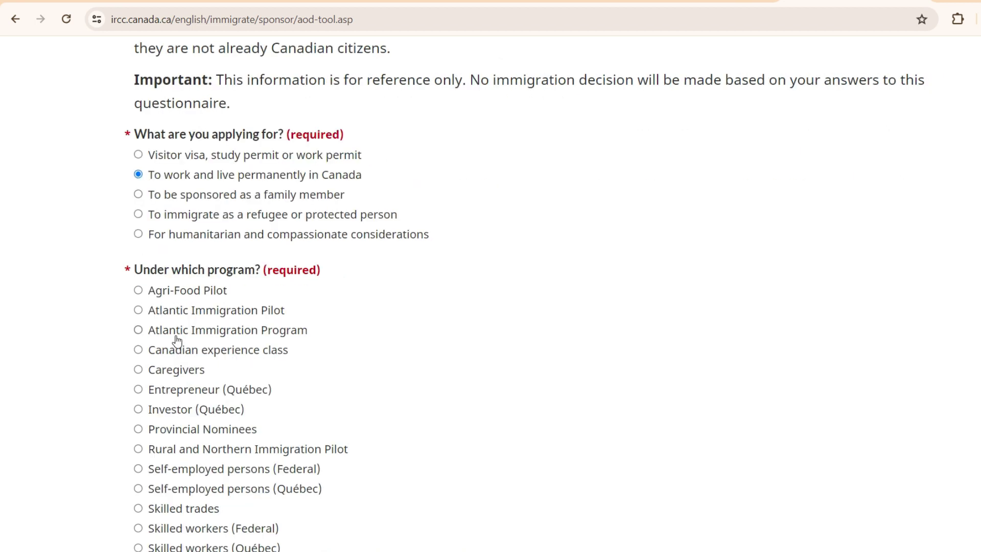
scroll(177, 340, down, 2)
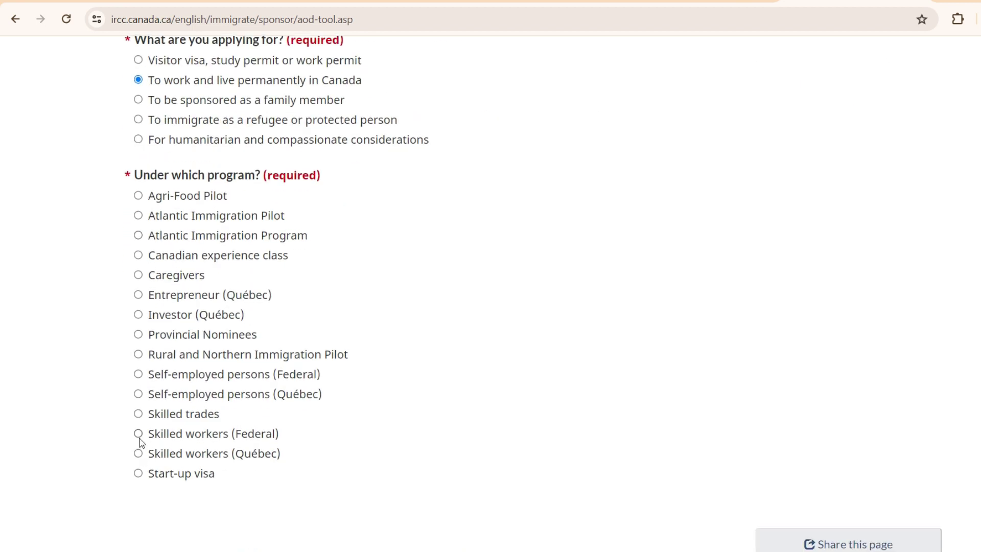
click(139, 435)
scroll(328, 451, down, 6)
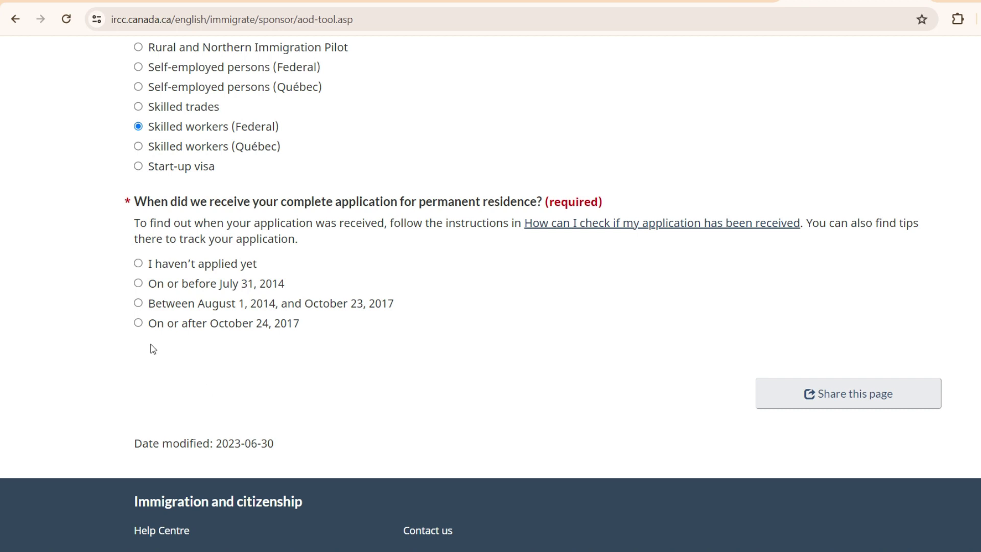
click(139, 323)
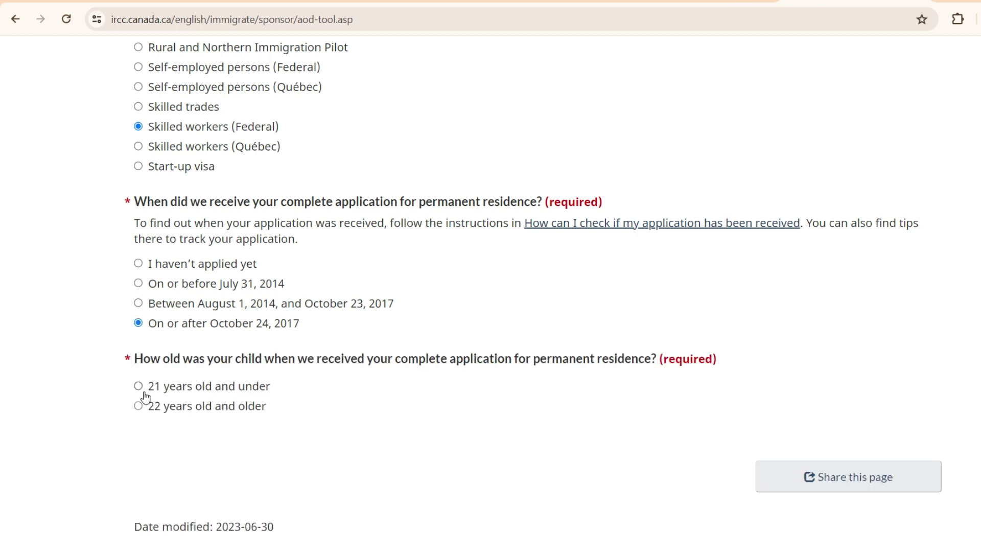
click(139, 387)
click(138, 482)
scroll(187, 457, down, 3)
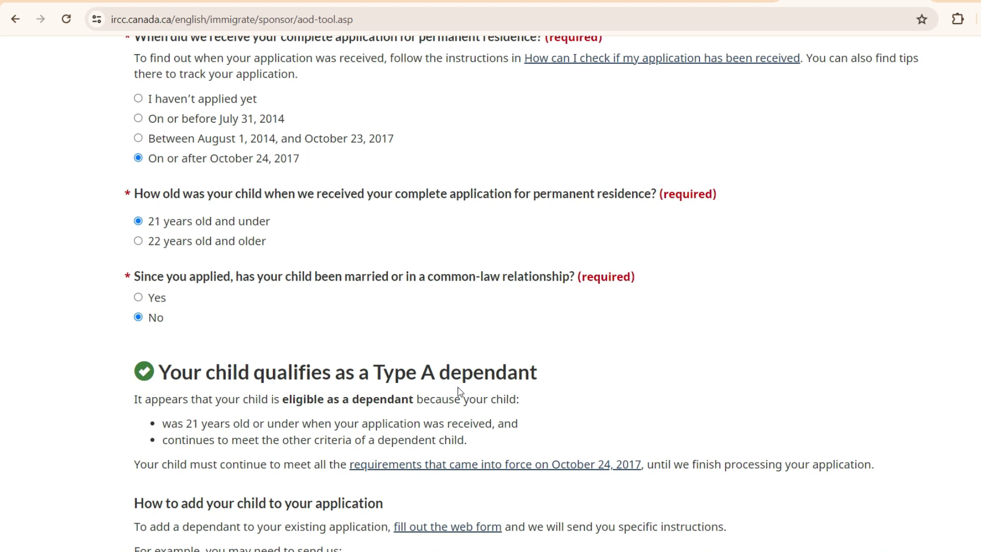
scroll(505, 394, down, 4)
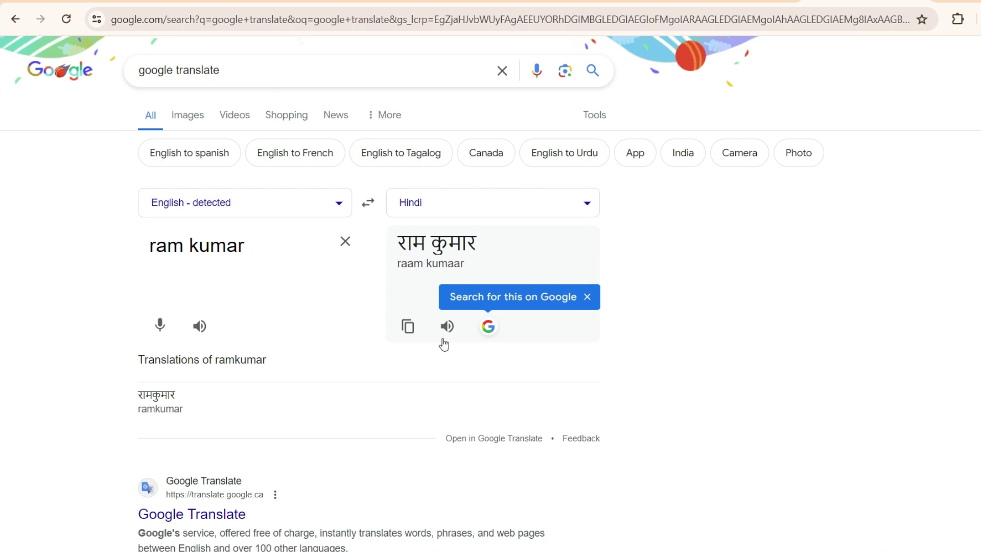
- Copy the Hindi name translation from Google Translate and return to Acrobat Reader
click(407, 326)
key(alt+Tab)
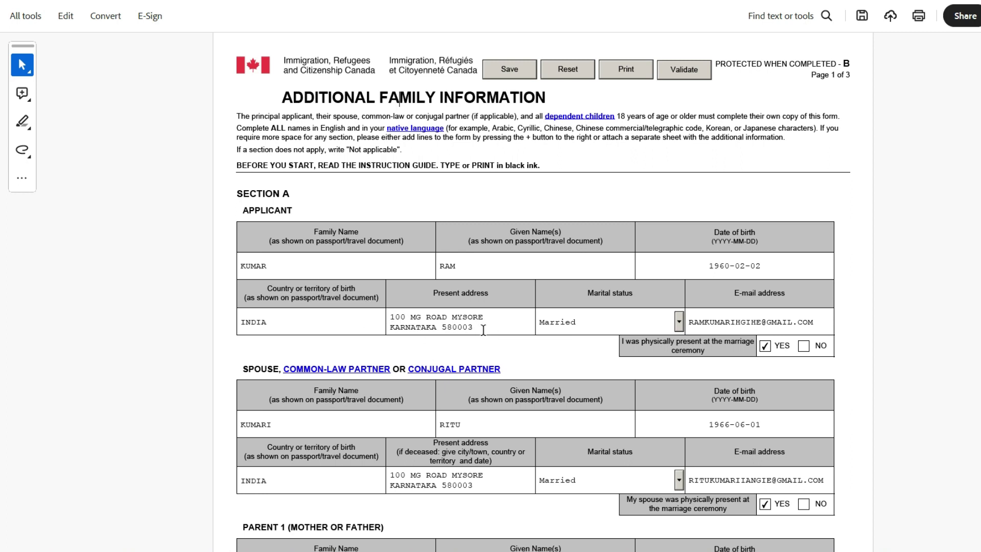
- Leave the applicant's marital status as Married and scroll down to the Parent 1 and Parent 2 sections
click(677, 318)
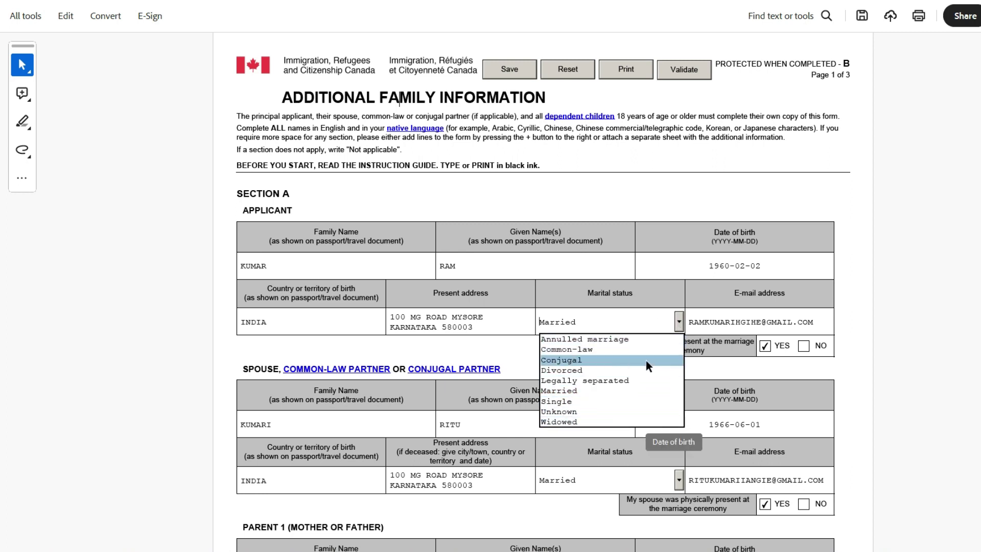
click(843, 333)
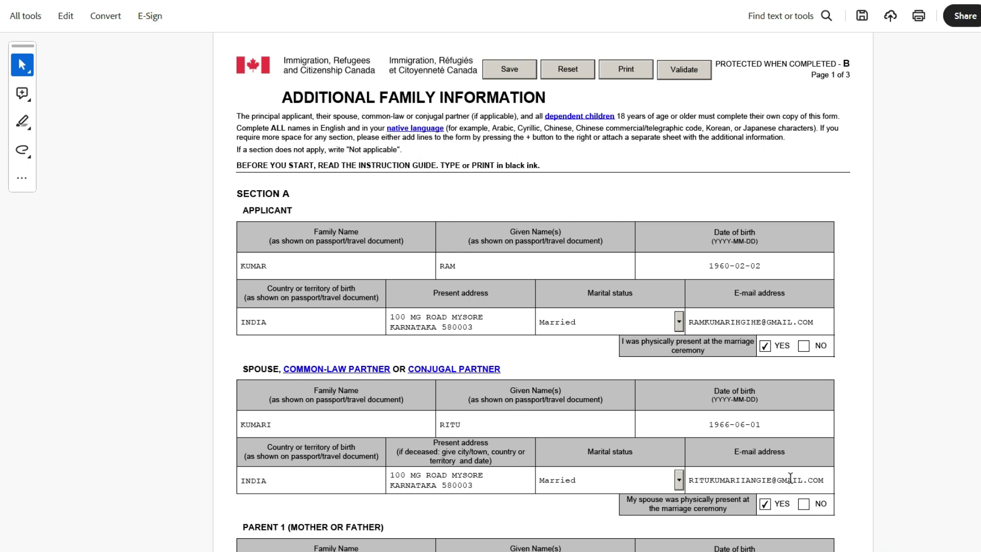
scroll(289, 125, down, 9)
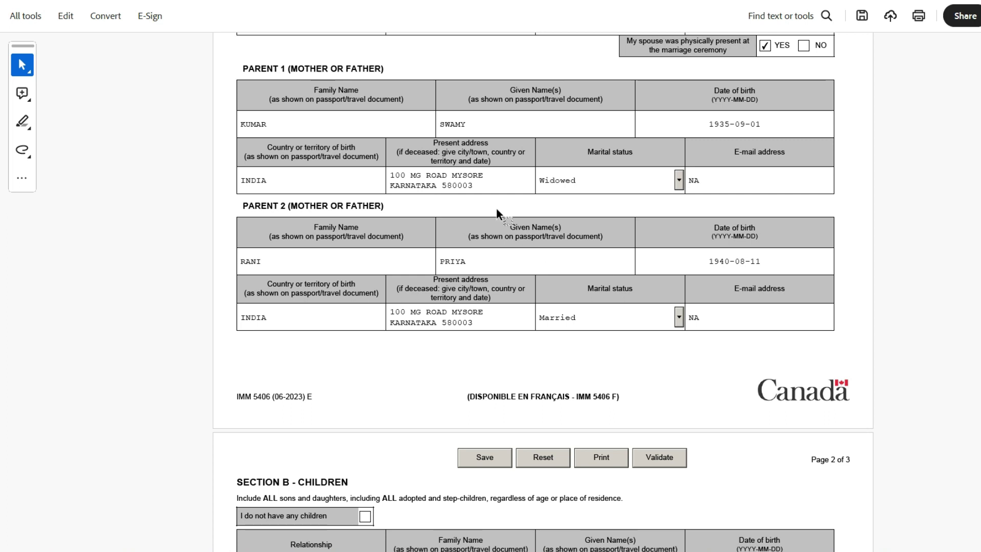
click(496, 187)
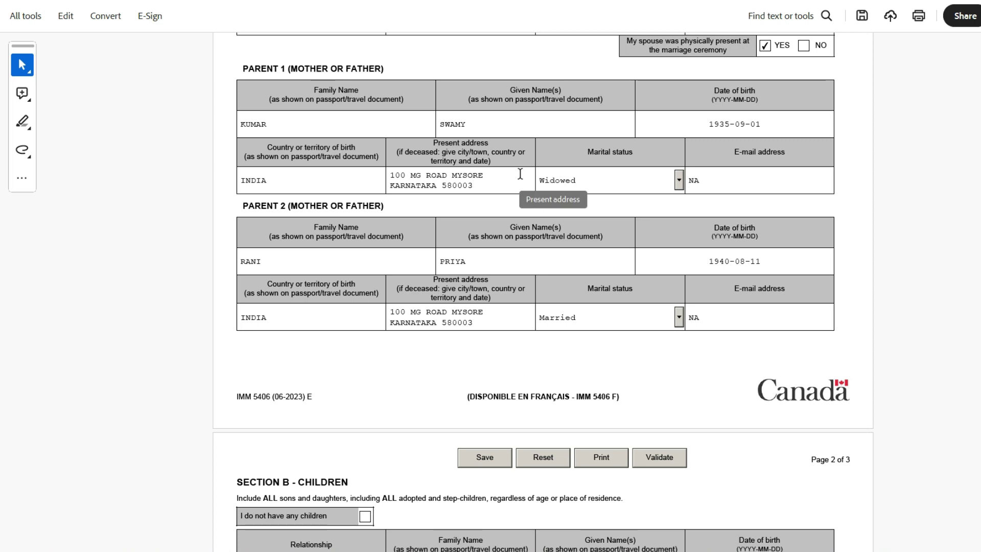
- Set Section B's first child to relationship Son with marital status Single
scroll(542, 291, down, 7)
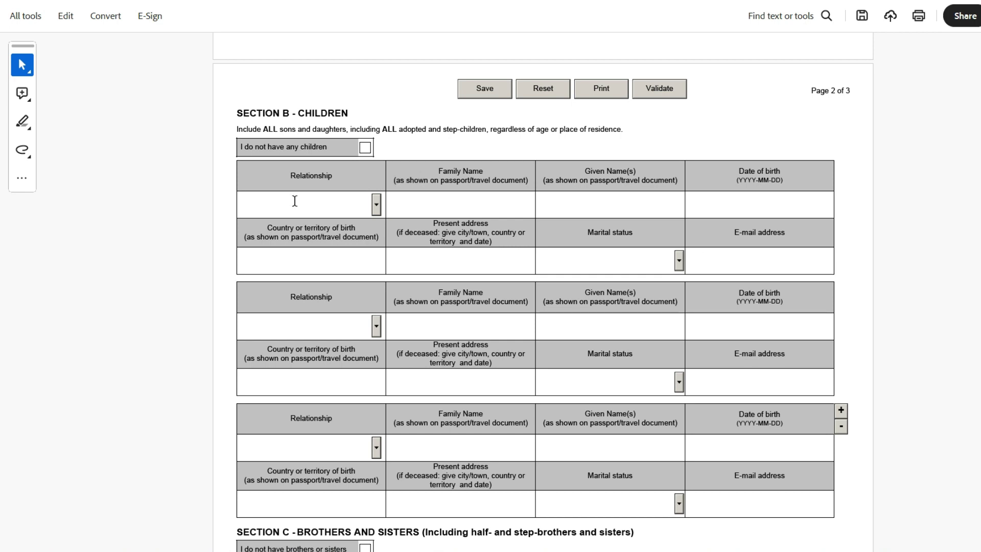
click(377, 203)
click(342, 223)
click(678, 260)
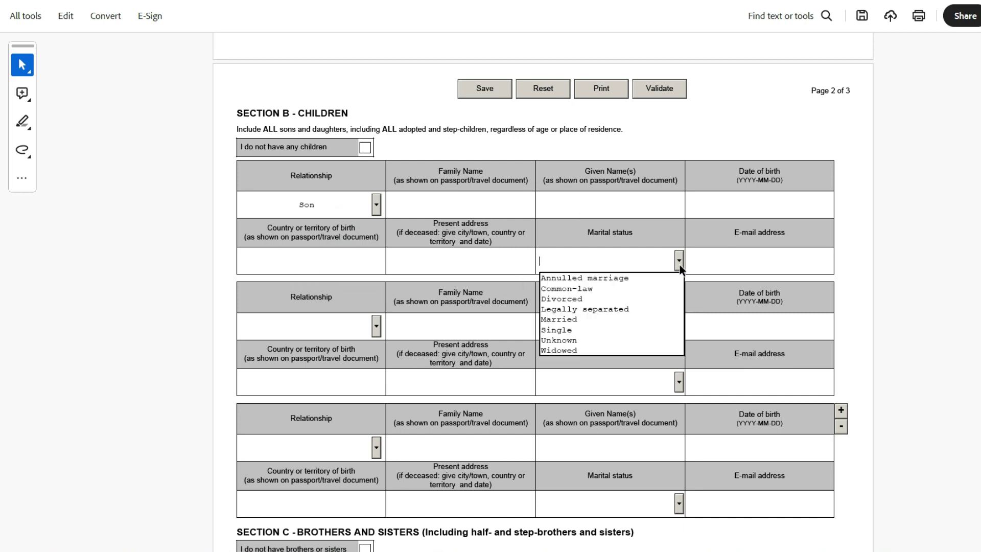
click(597, 328)
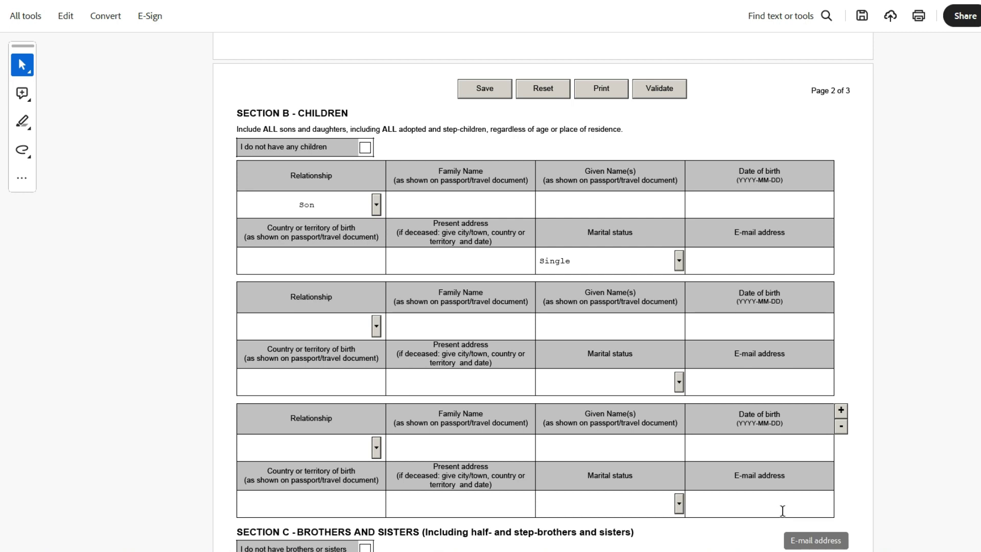
- Tick 'I do not have any children' and, after trying Brother, tick 'I do not have brothers or sisters'
click(365, 148)
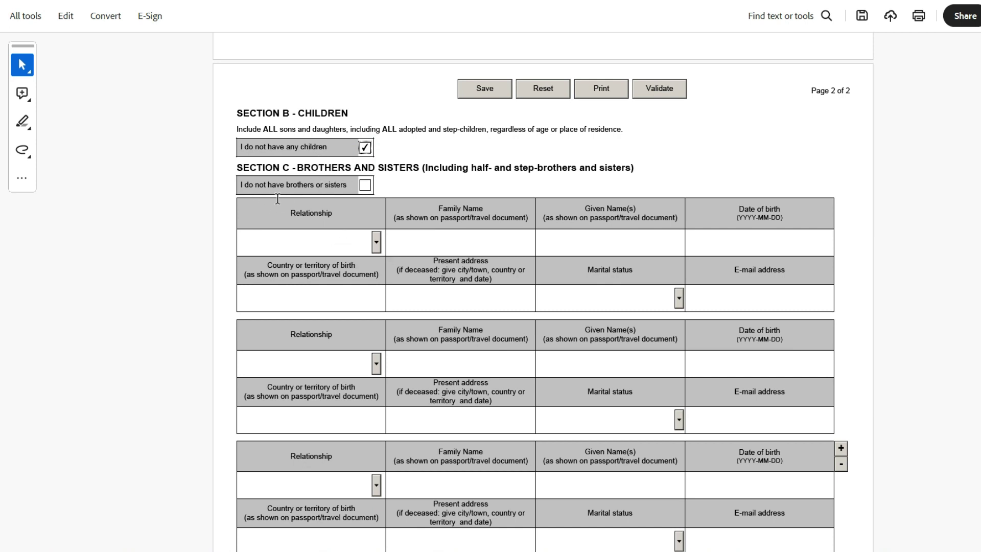
click(375, 242)
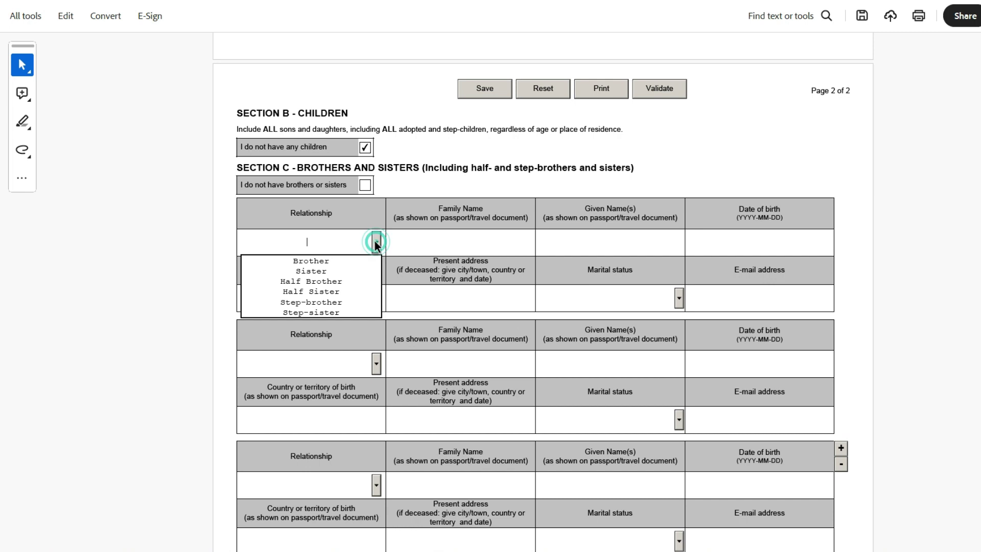
click(356, 261)
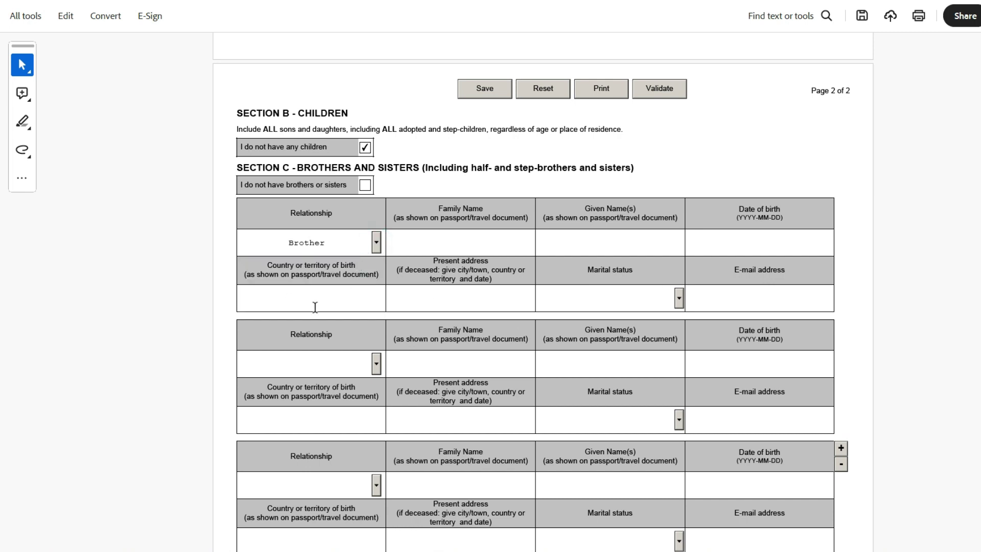
click(376, 244)
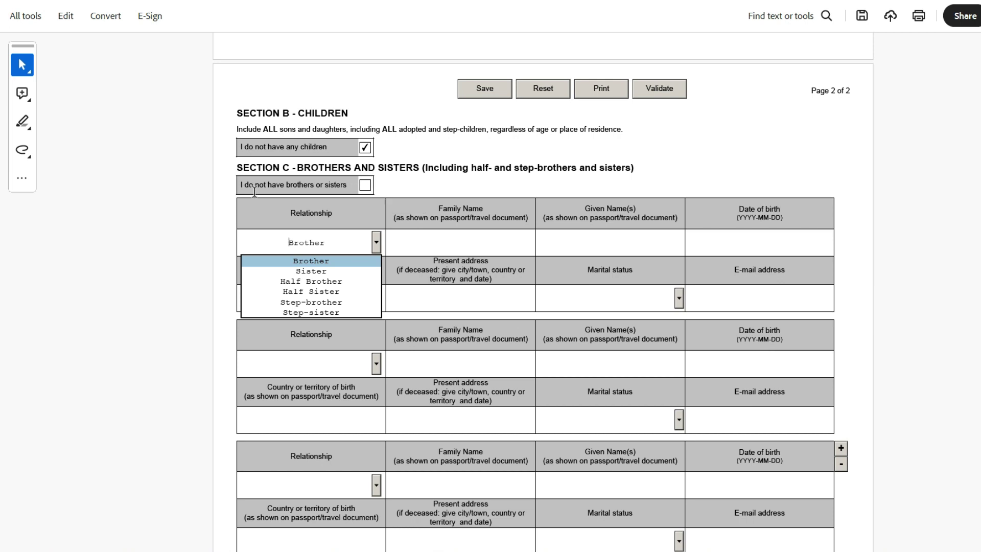
click(365, 186)
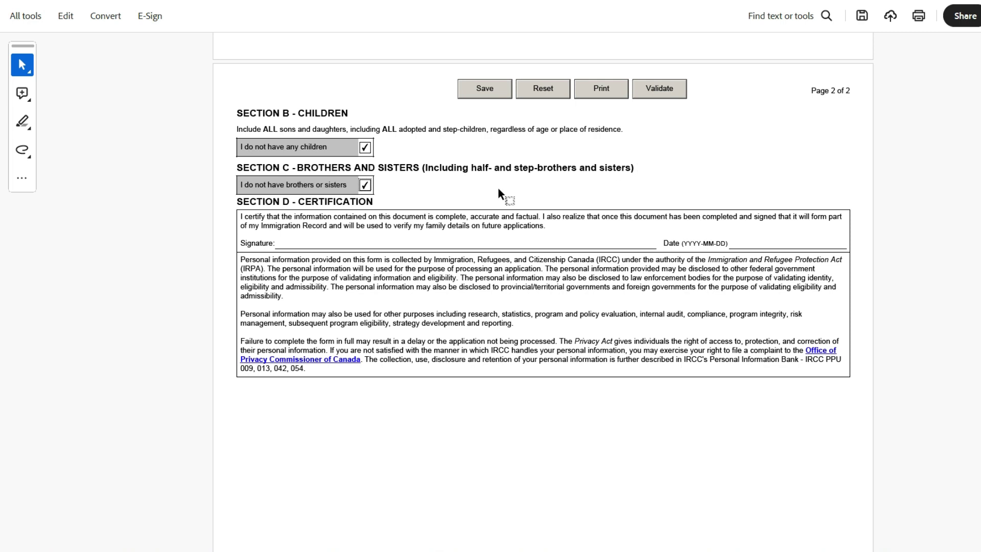
click(365, 185)
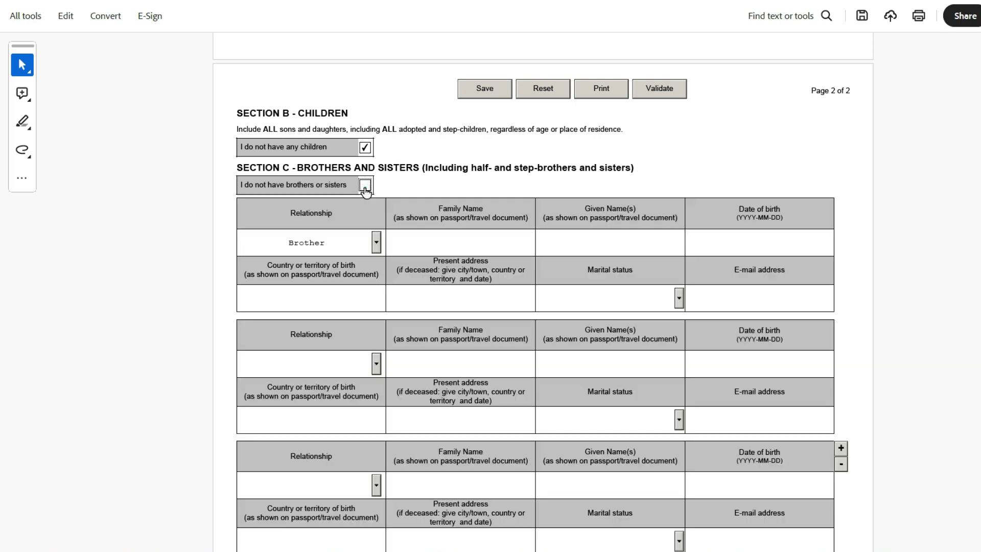
click(364, 185)
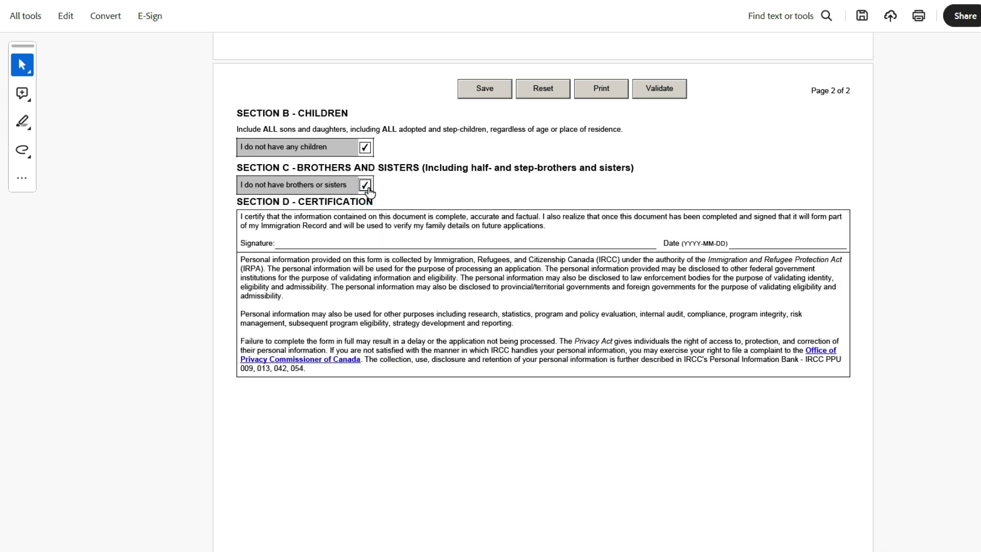
click(344, 243)
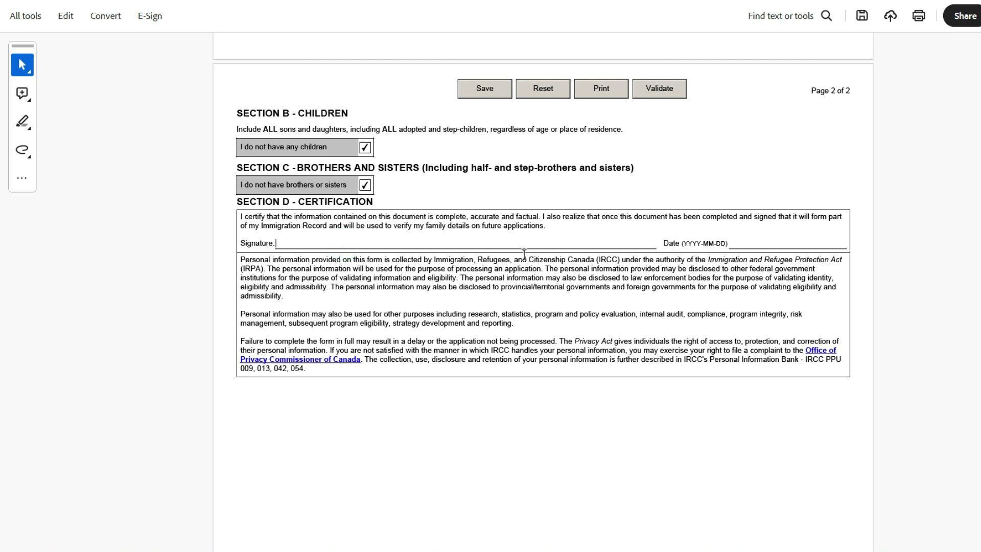